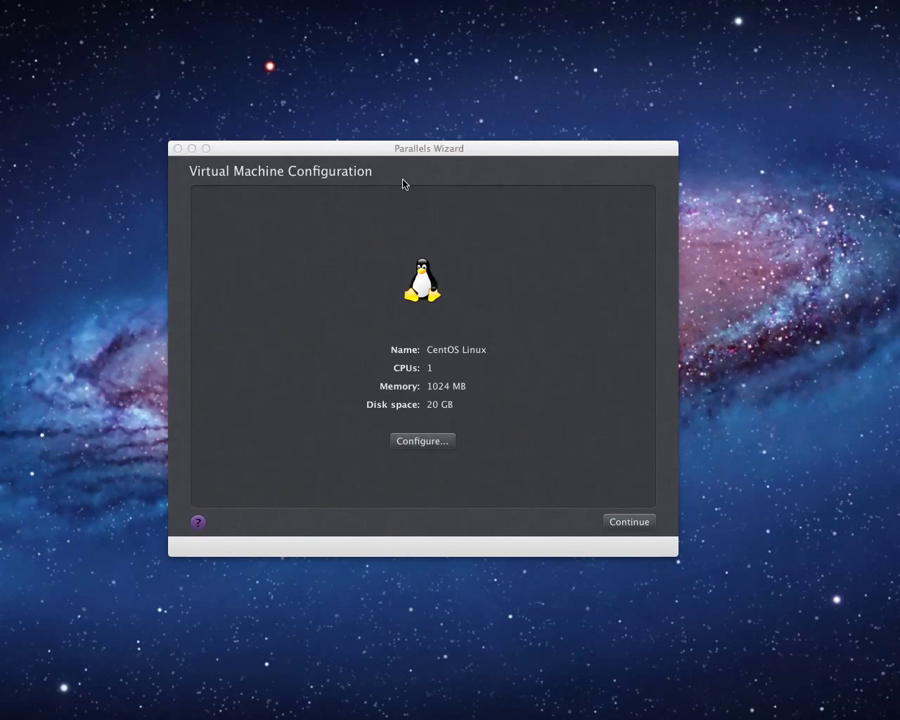
# - Accept the CentOS Linux virtual machine configuration with its preset CPU, memory and disk settings
pyautogui.moveTo(402, 156); pyautogui.dragTo(408, 155)
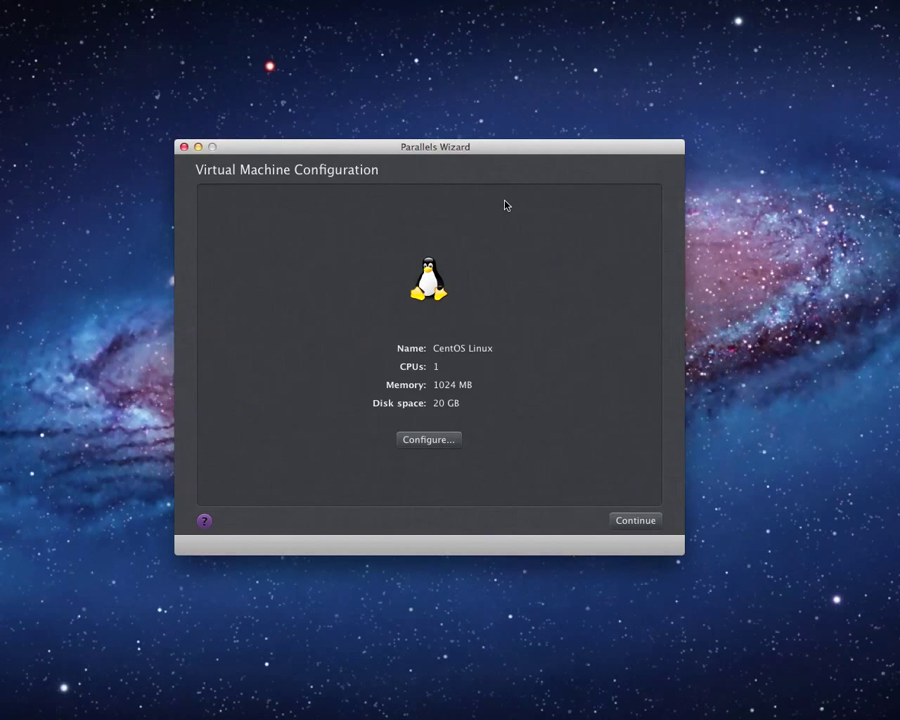
pyautogui.click(634, 521)
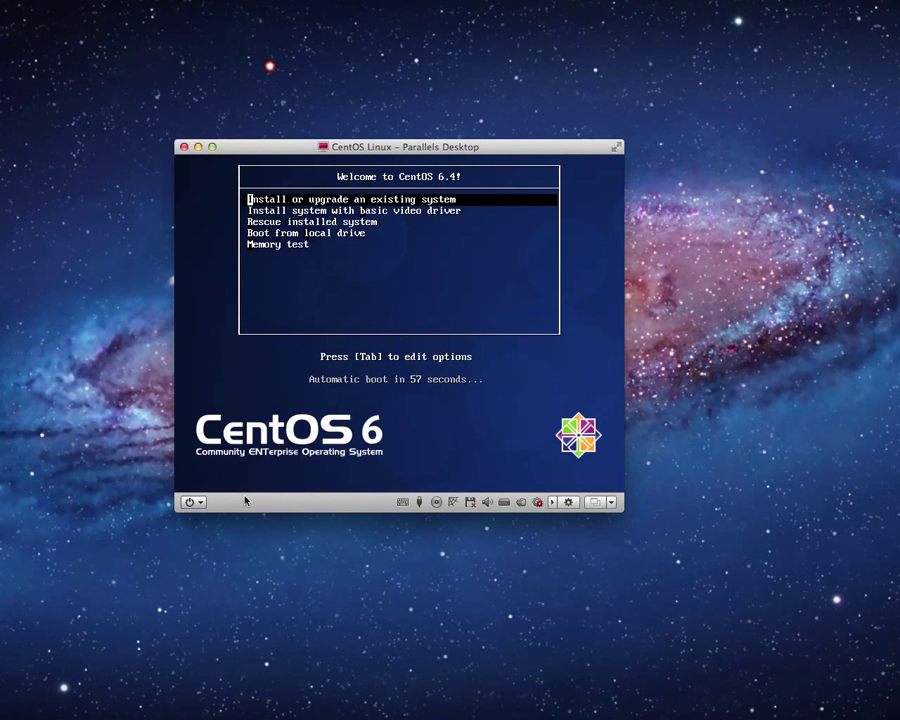
# - Pause the virtual machine at the installer boot menu and resume it
pyautogui.click(195, 502)
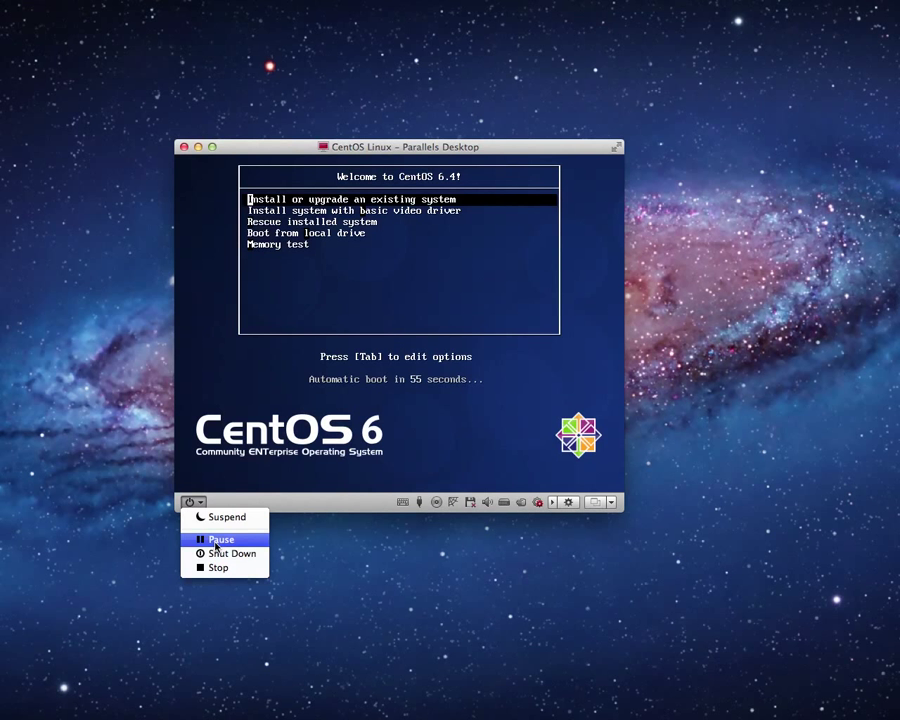
pyautogui.click(215, 539)
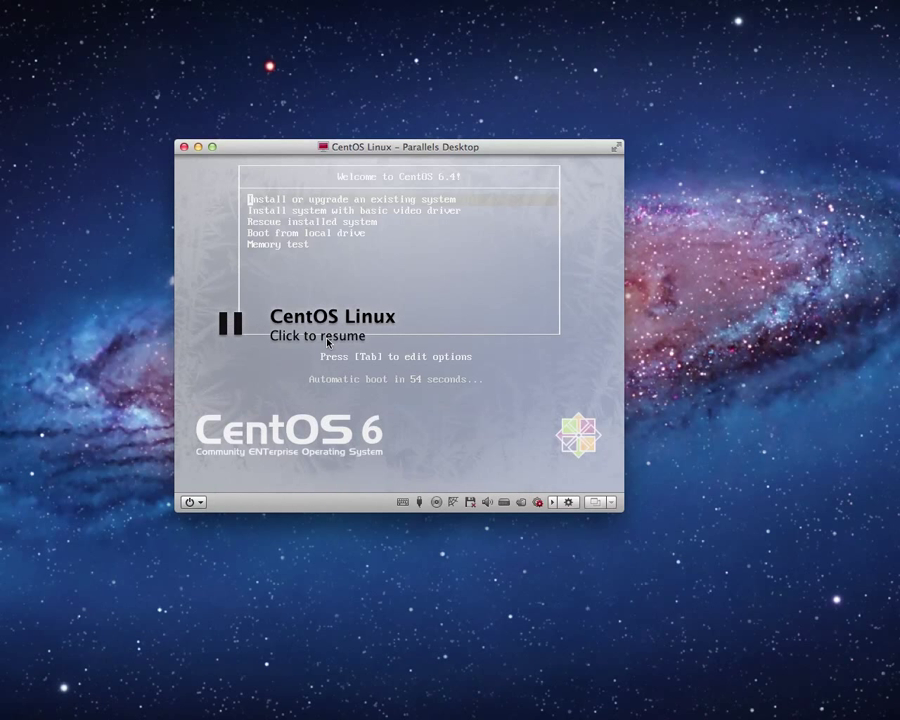
pyautogui.click(328, 340)
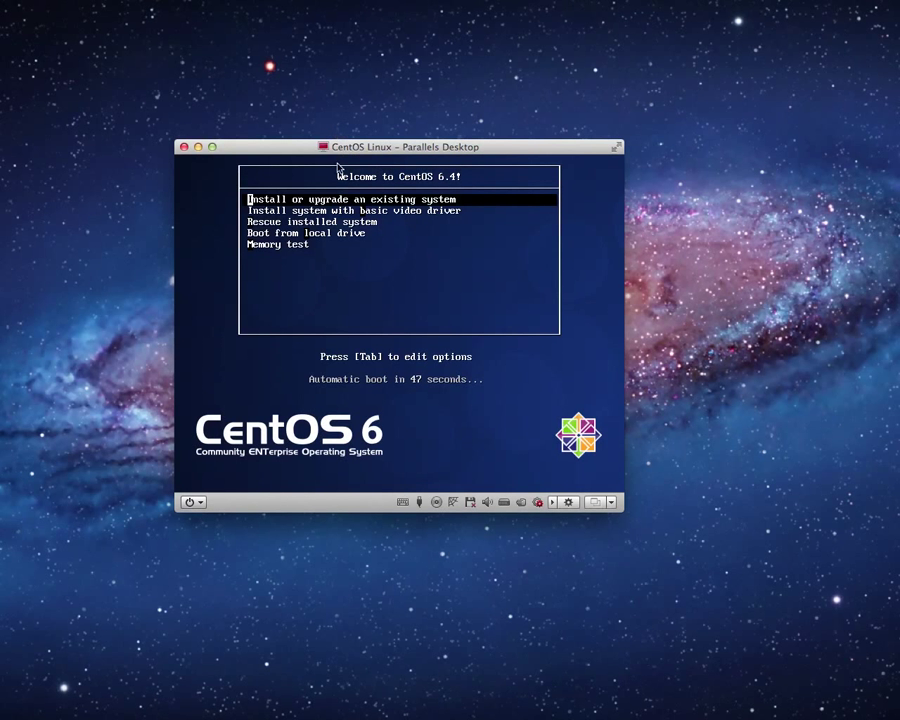
# - Boot the option to install or upgrade an existing system and skip the installation media test
pyautogui.click(339, 206)
pyautogui.press('Return')
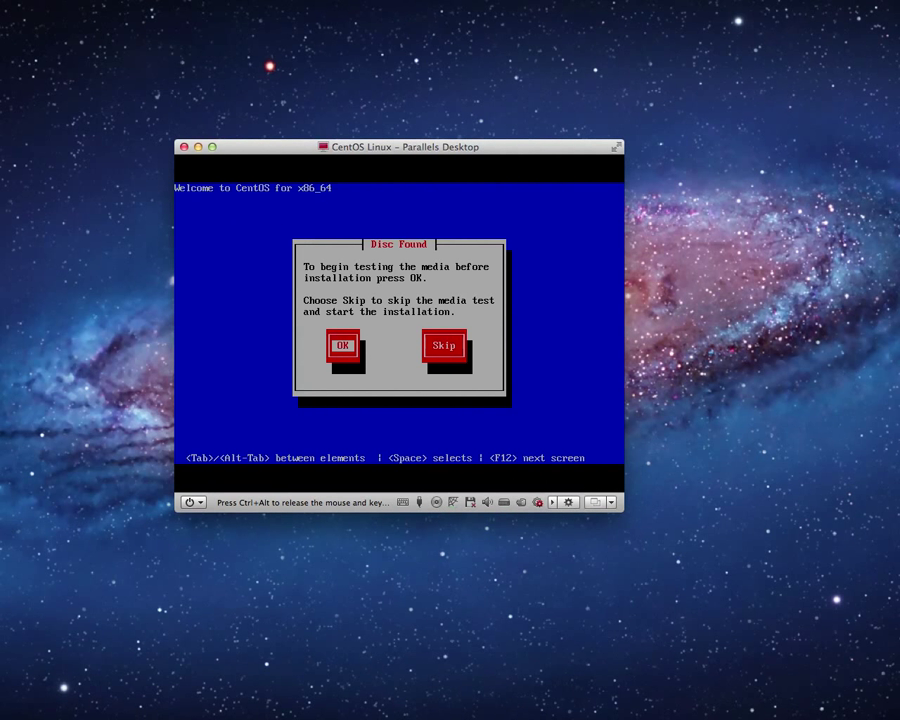
pyautogui.press('Tab')
pyautogui.press('Return')
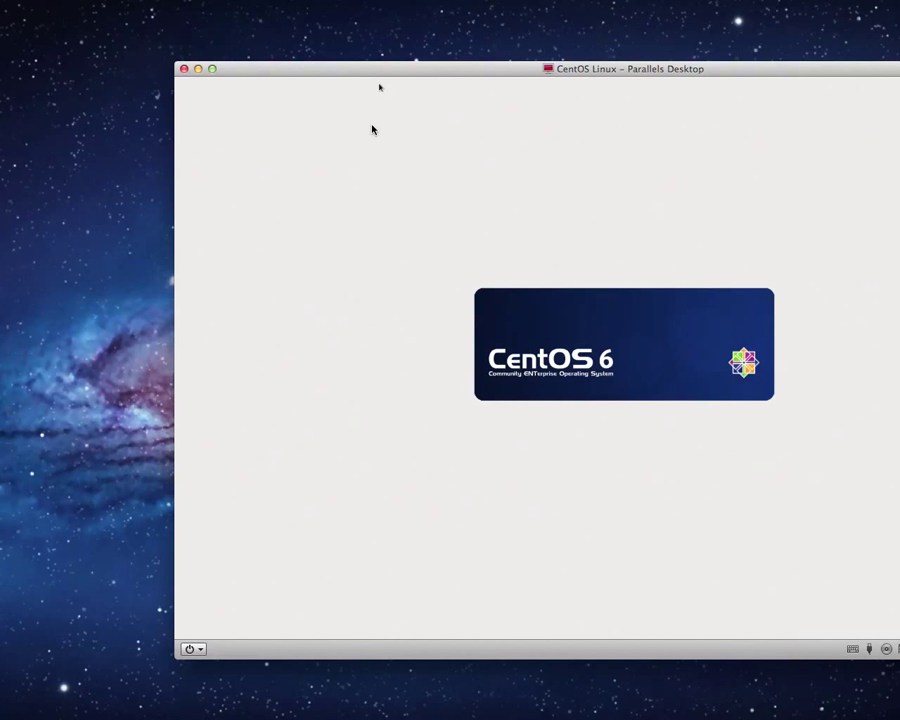
# - Bring the whole installer into view and advance to the storage device choice, keeping English as the installation language
pyautogui.moveTo(398, 70); pyautogui.dragTo(229, 28)
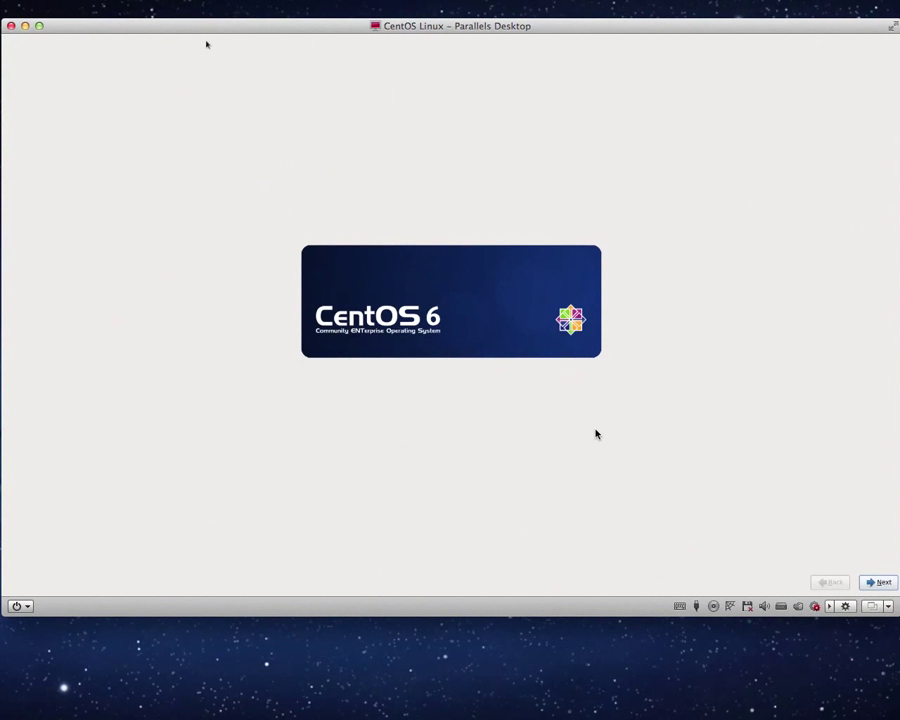
pyautogui.click(207, 43)
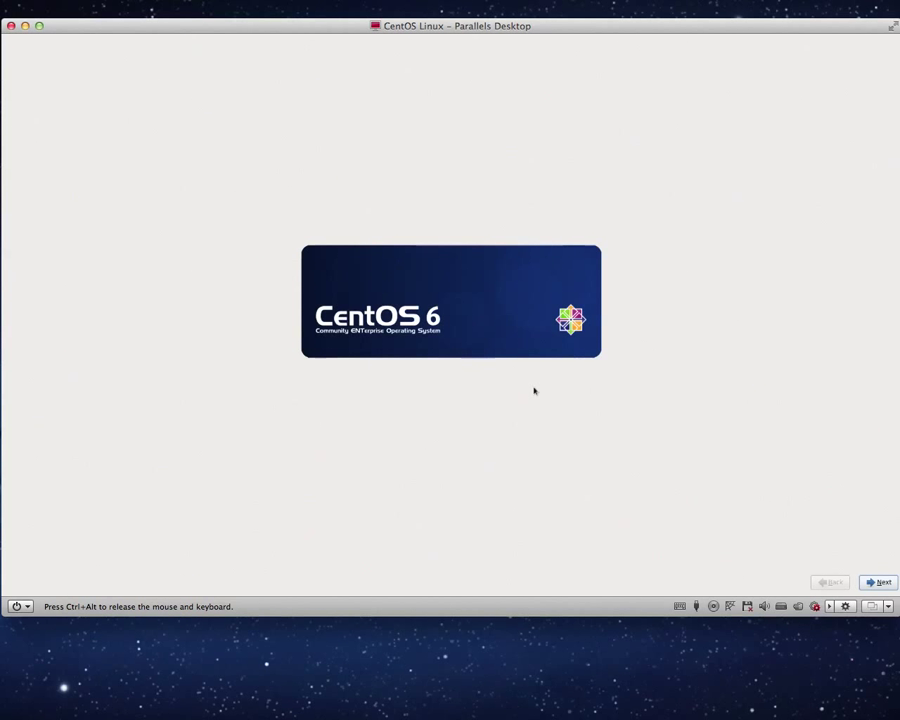
pyautogui.click(884, 582)
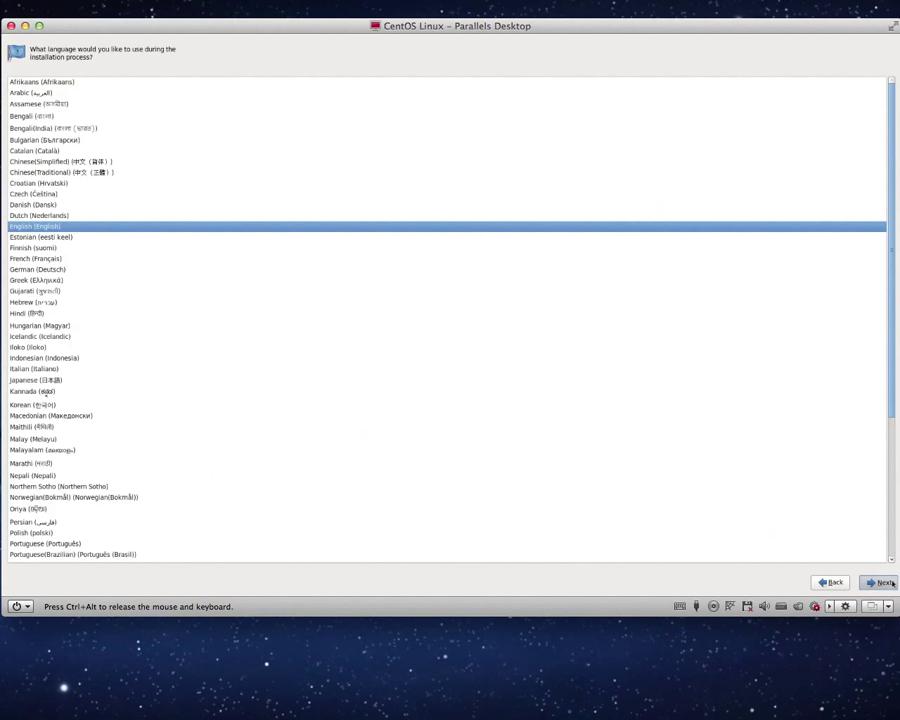
pyautogui.click(892, 583)
pyautogui.click(892, 583)
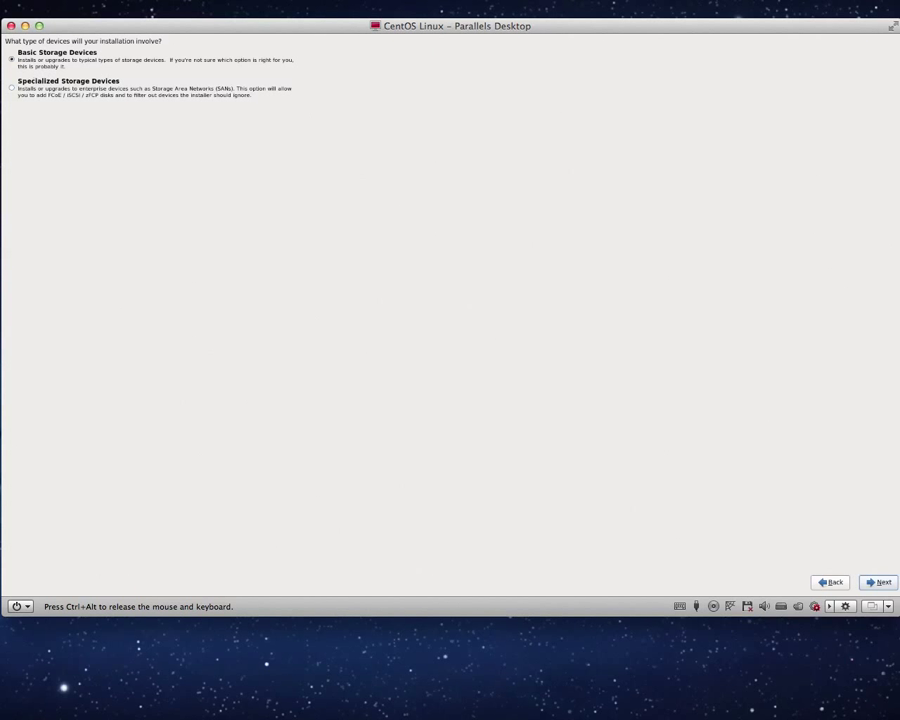
# - Continue with Basic Storage Devices and discard any data on the virtual disk
pyautogui.click(878, 581)
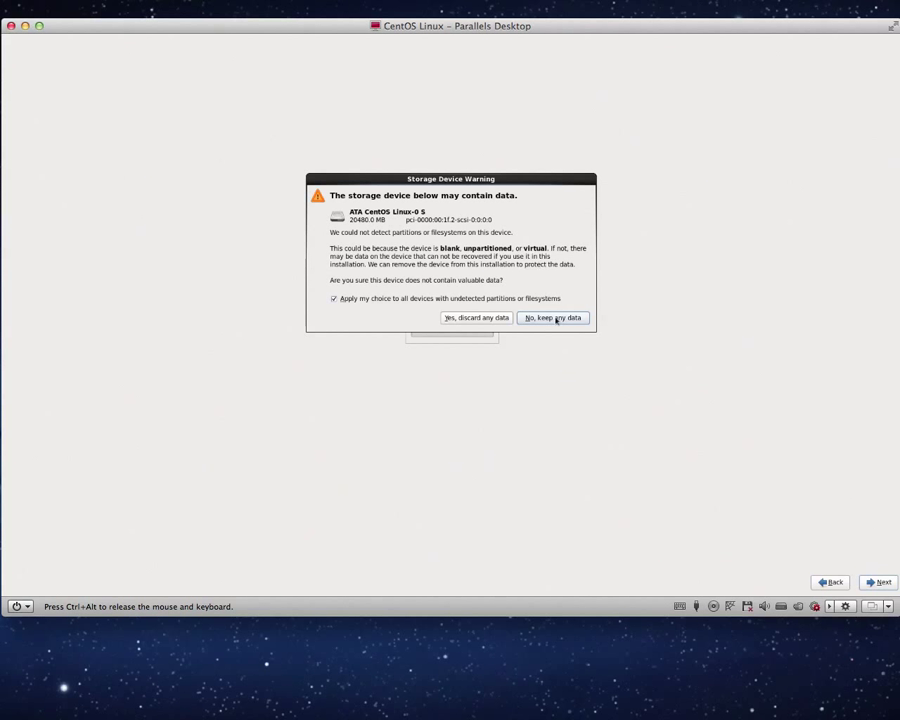
pyautogui.click(465, 320)
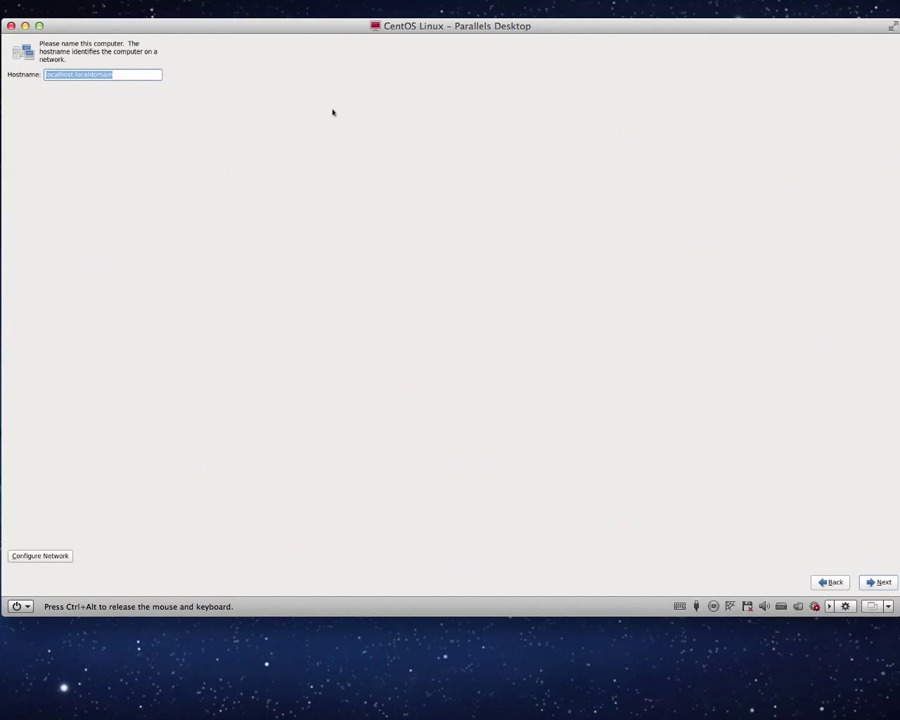
# - Set the hostname to demo.learningxpages.com and continue to the time zone selection
pyautogui.write('demo.')
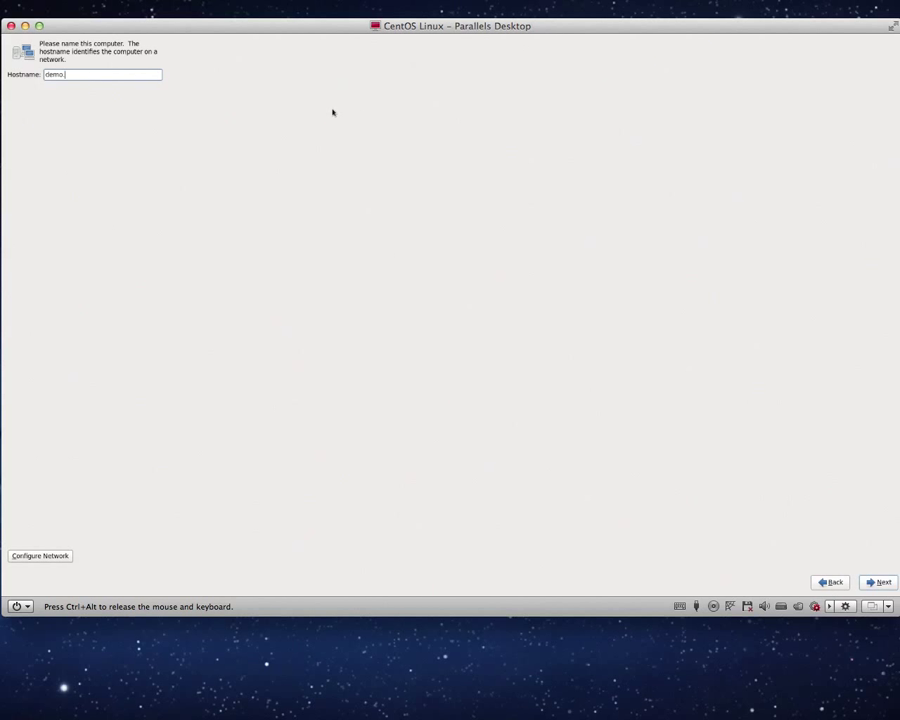
pyautogui.write('learninxpages')
pyautogui.press('BackSpace')
pyautogui.press('BackSpace')
pyautogui.press('BackSpace')
pyautogui.press('BackSpace')
pyautogui.press('BackSpace')
pyautogui.press('BackSpace')
pyautogui.press('BackSpace')
pyautogui.press('BackSpace')
pyautogui.press('BackSpace')
pyautogui.press('BackSpace')
pyautogui.press('BackSpace')
pyautogui.press('BackSpace')
pyautogui.write('learningxpages.com')
pyautogui.click(881, 582)
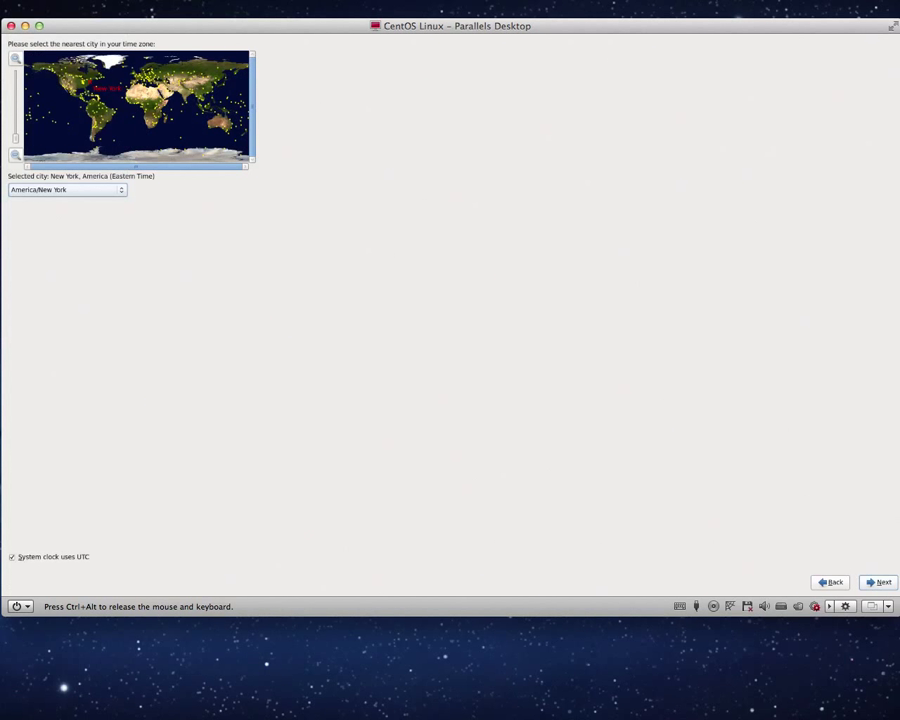
# - Set the time zone to America/Detroit and continue, keeping the system clock on UTC
pyautogui.click(53, 190)
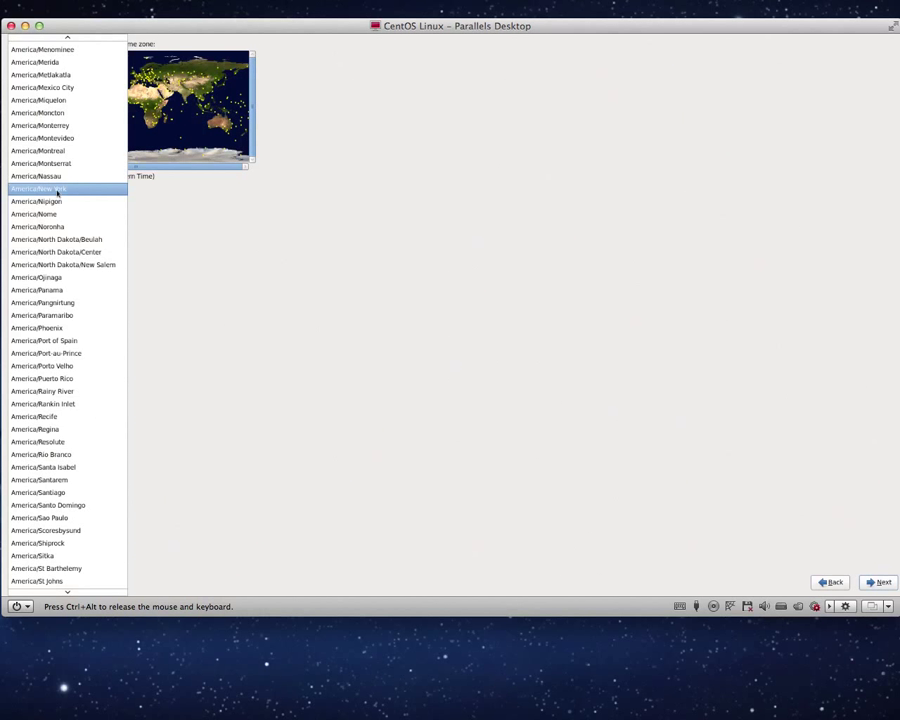
pyautogui.scroll(10, 58, 193)
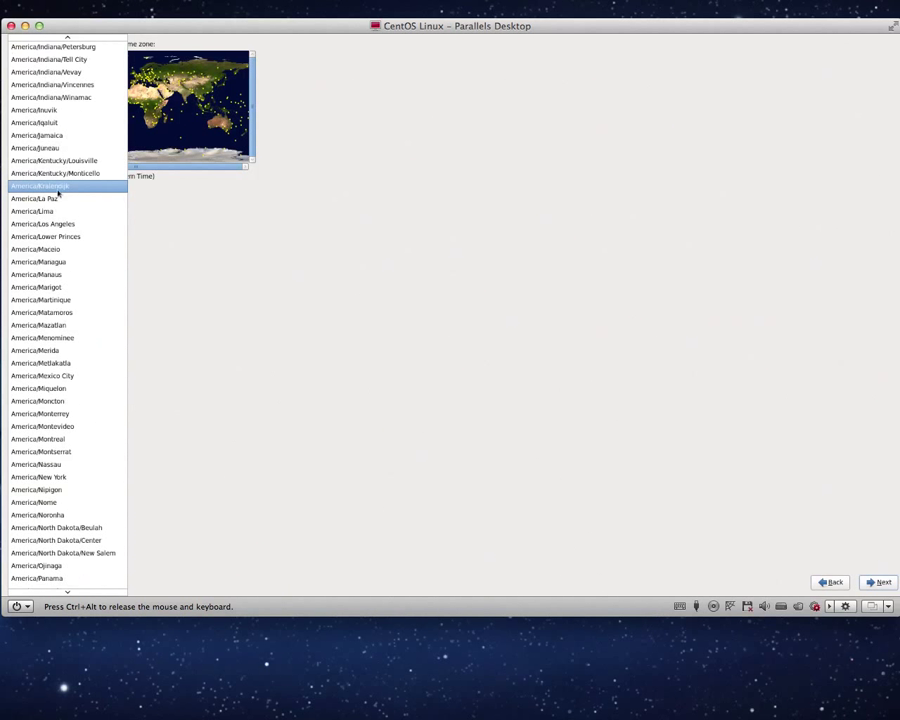
pyautogui.scroll(10, 58, 193)
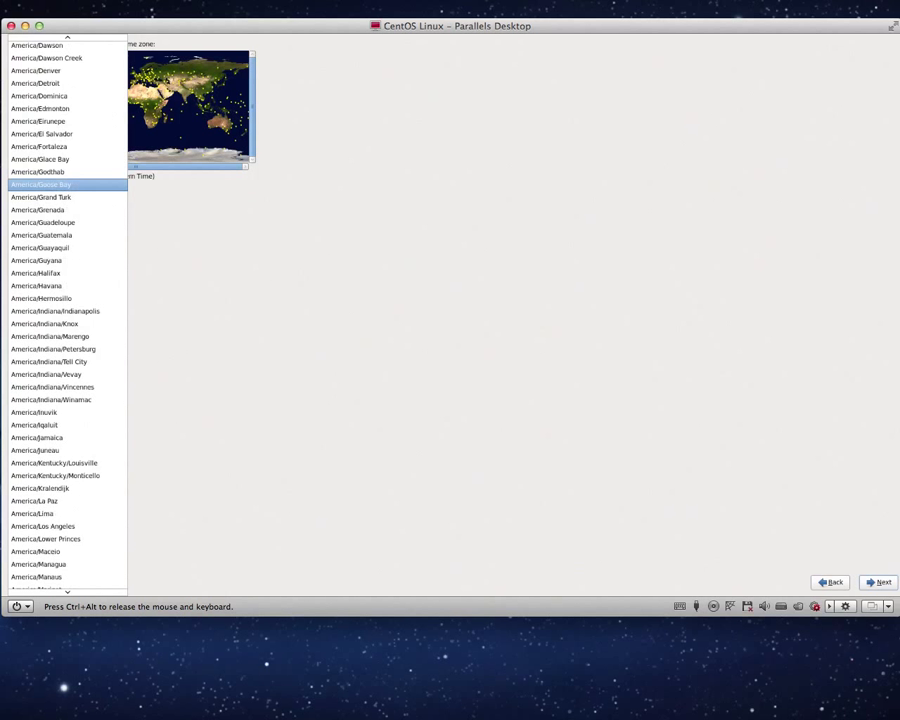
pyautogui.scroll(3, 60, 185)
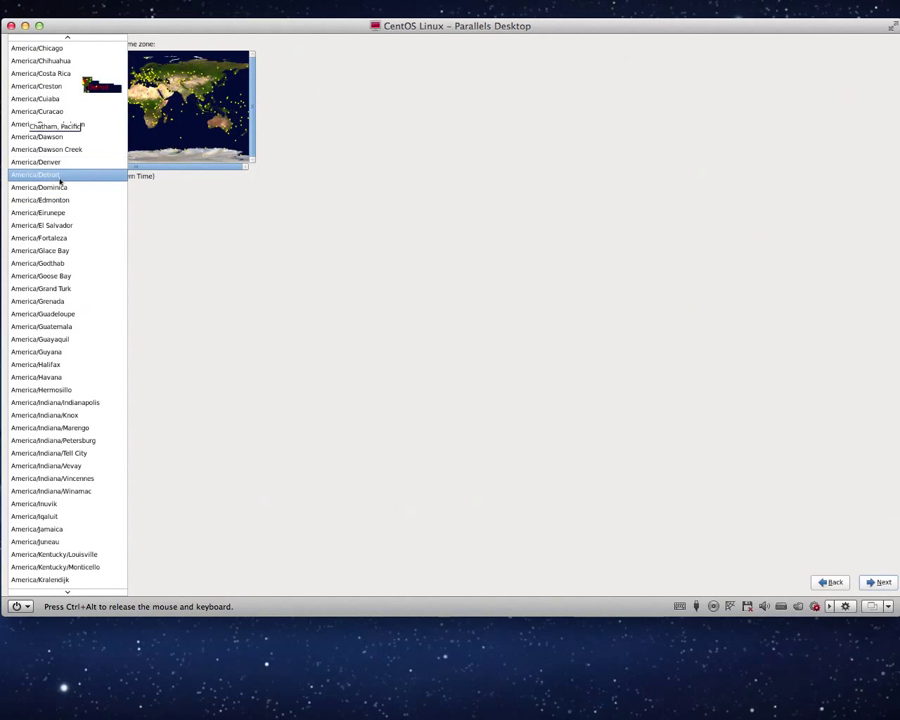
pyautogui.click(60, 176)
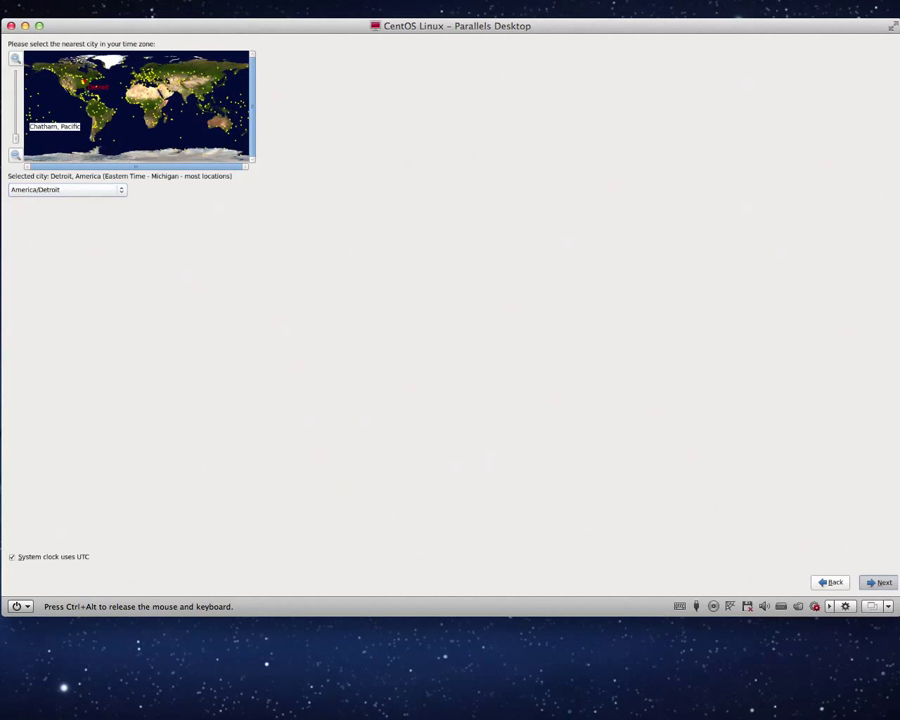
pyautogui.click(878, 582)
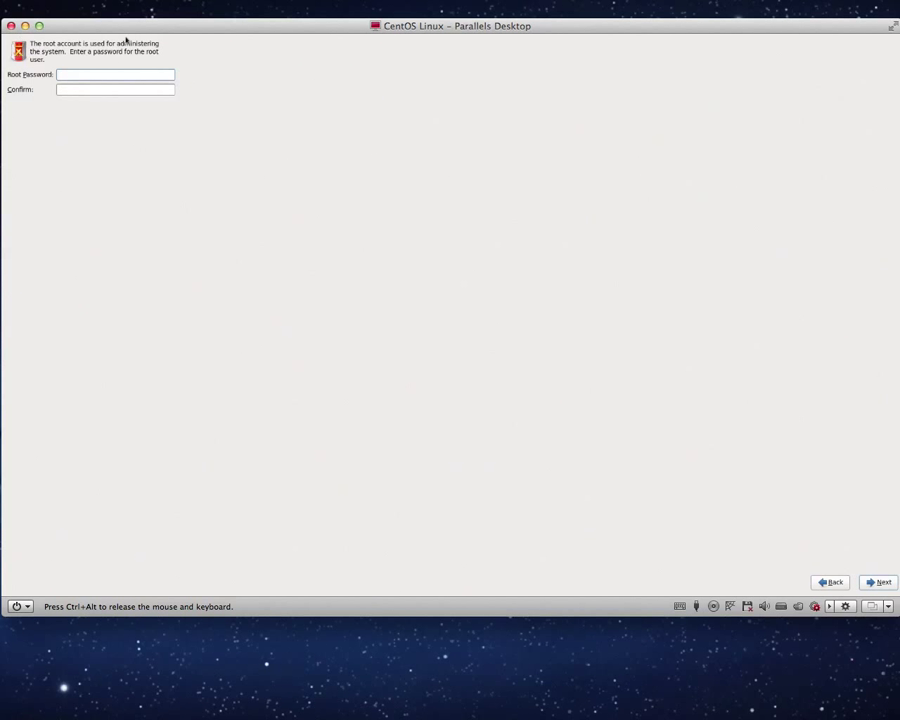
# - Enter and confirm the root password, and continue to the installation type choice
pyautogui.write('***********')
pyautogui.press('Tab')
pyautogui.write('**********')
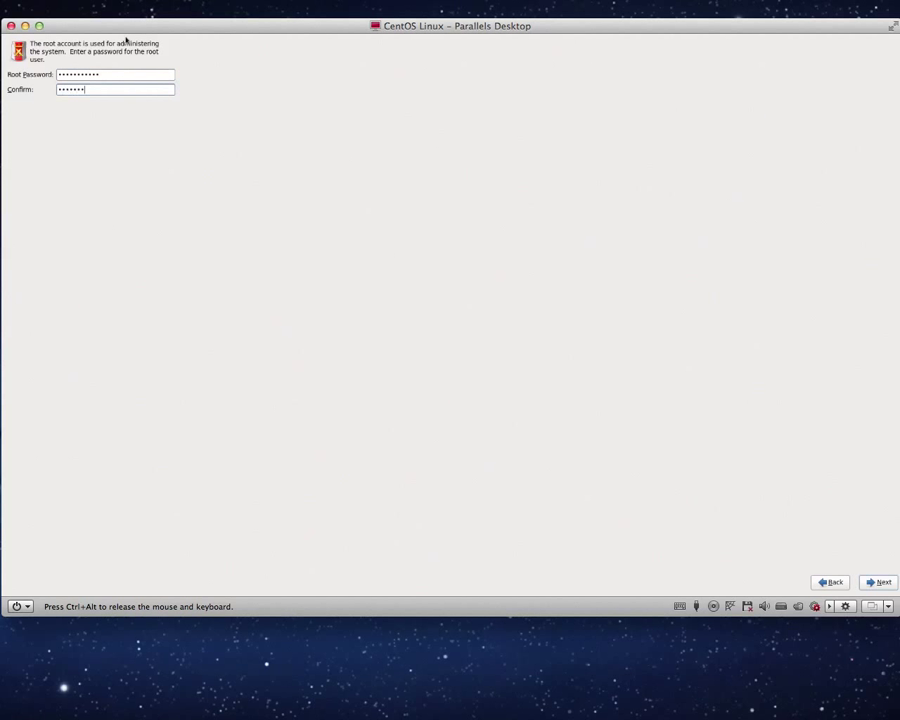
pyautogui.write('*')
pyautogui.click(872, 583)
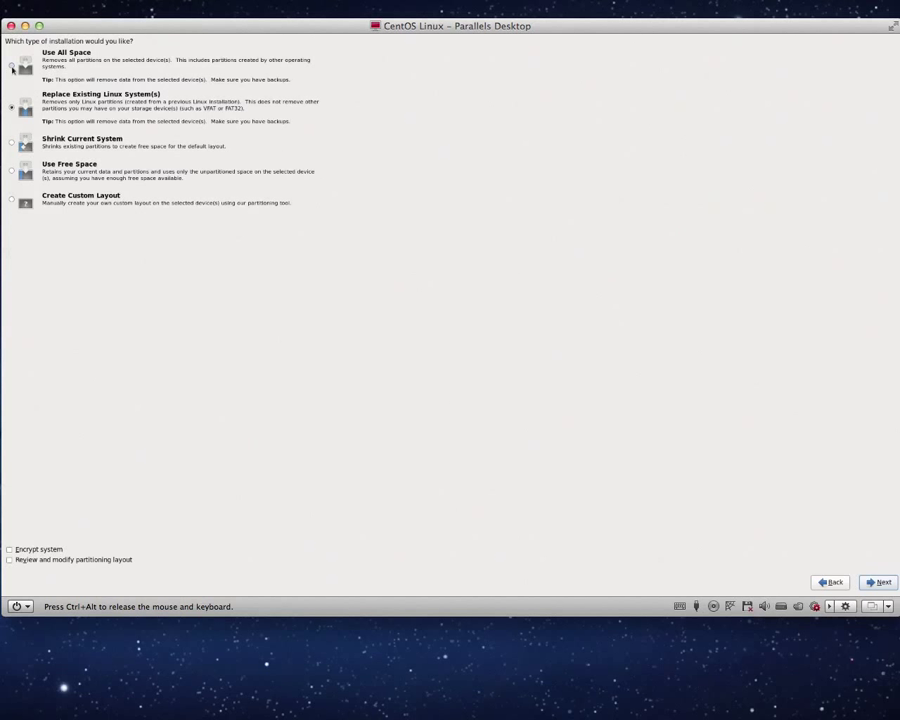
# - Choose the Use All Space installation type and write the partitioning changes to disk
pyautogui.click(12, 54)
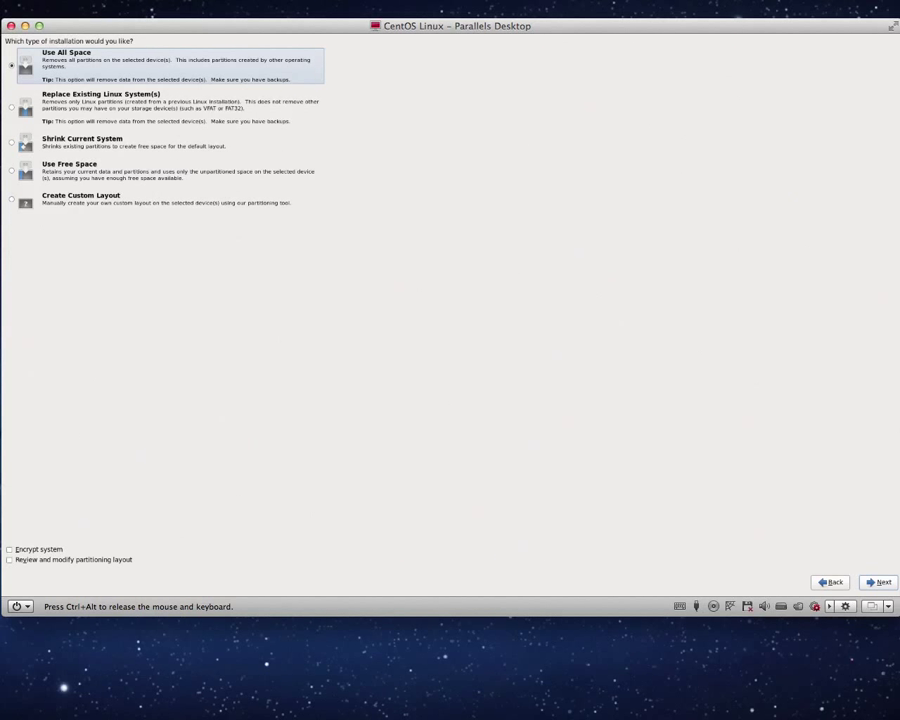
pyautogui.click(880, 582)
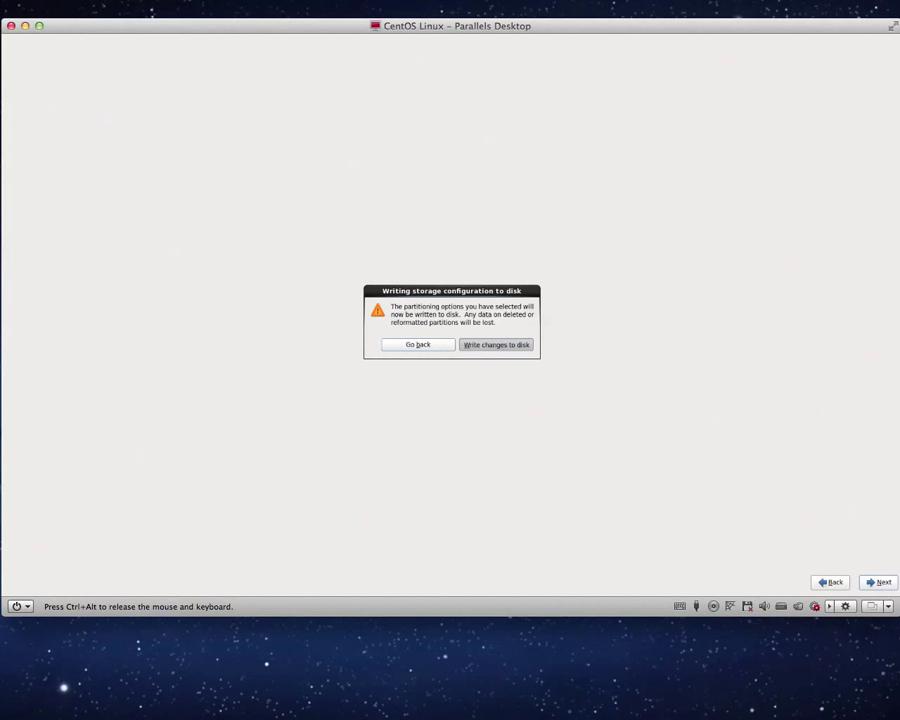
pyautogui.click(501, 344)
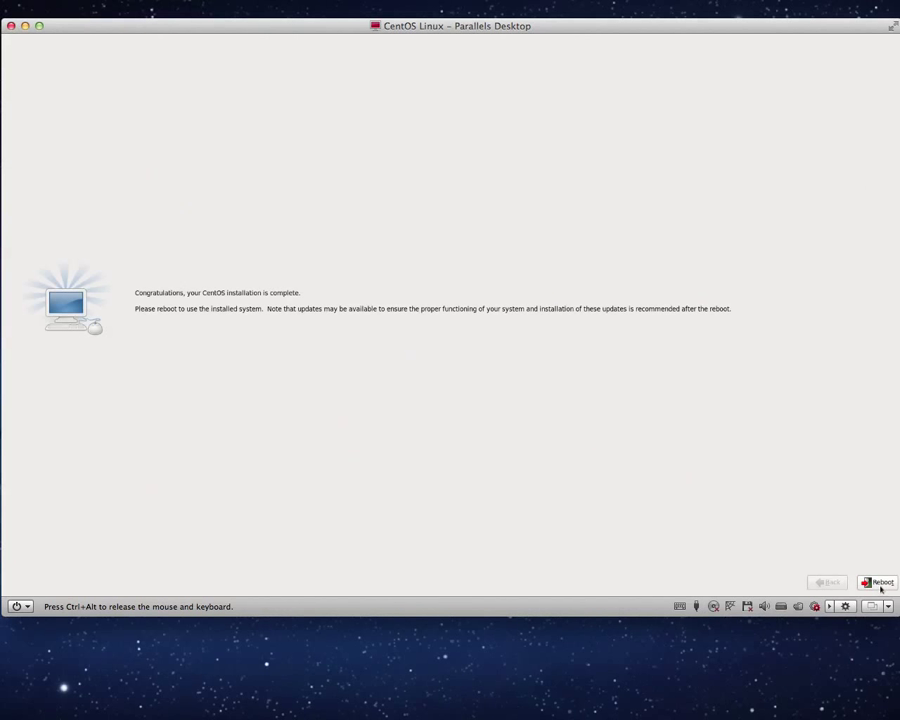
# - Reboot into the installed CentOS system and move the virtual machine window nearer the middle of the desktop
pyautogui.click(878, 582)
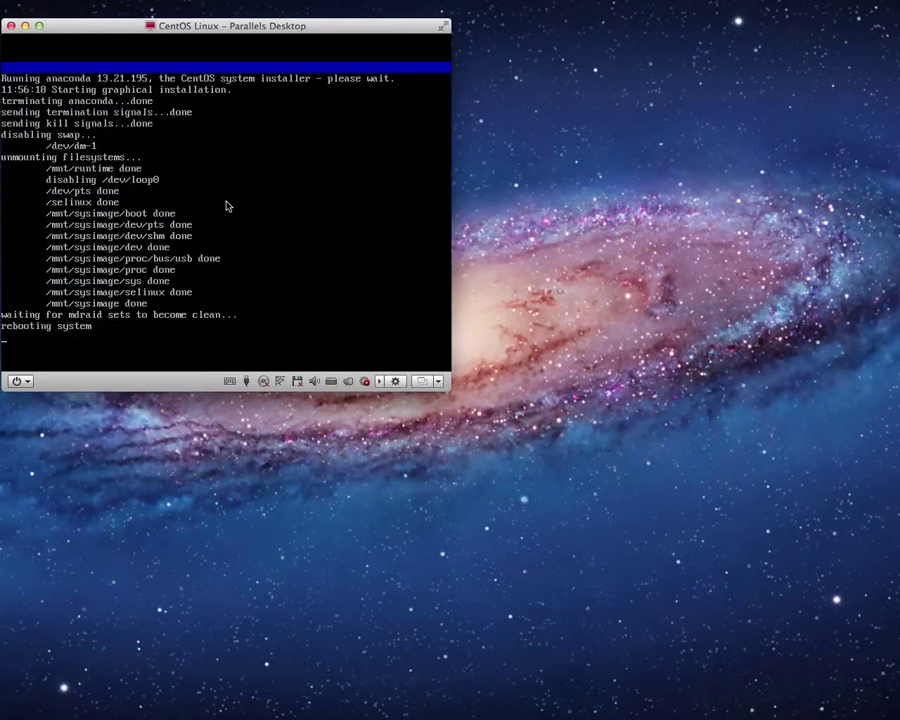
pyautogui.moveTo(120, 28); pyautogui.dragTo(352, 92)
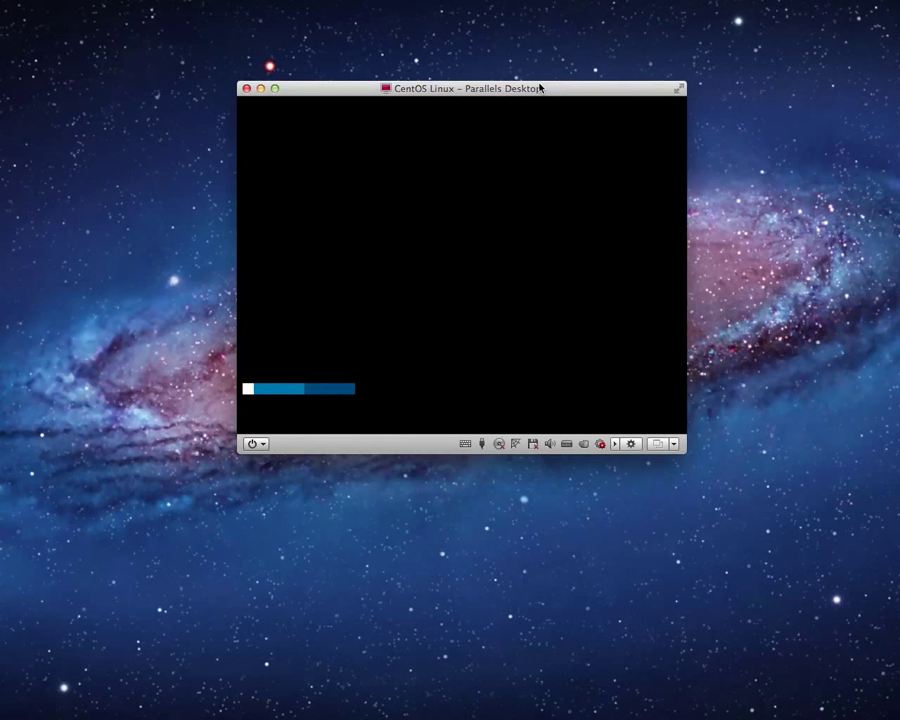
pyautogui.moveTo(538, 88); pyautogui.dragTo(502, 104)
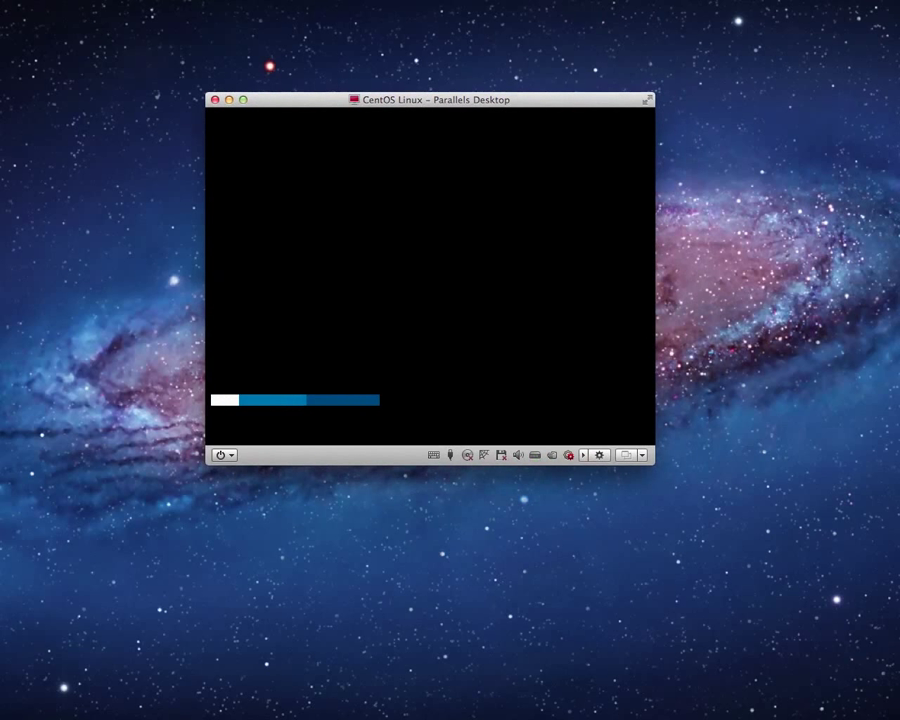